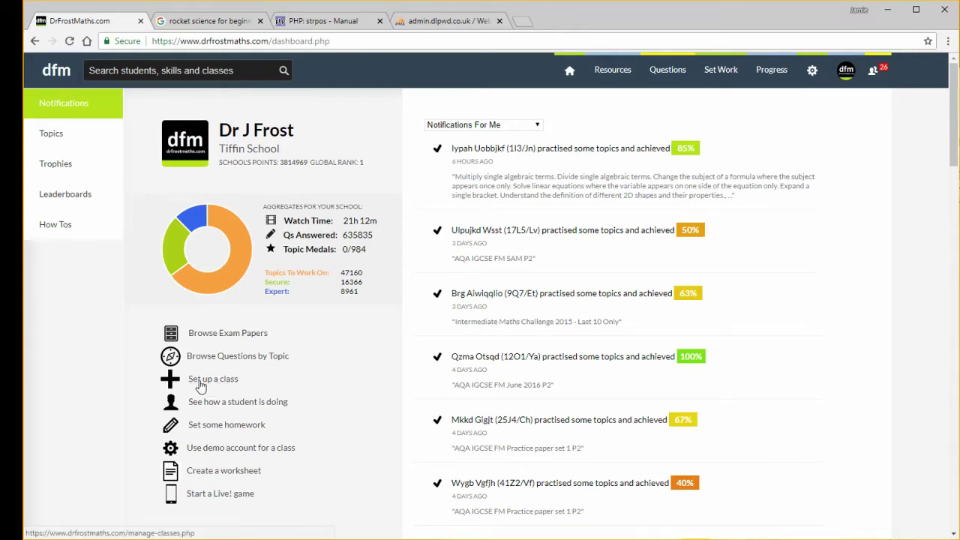
- Open the teacher management page from the settings options
click(813, 78)
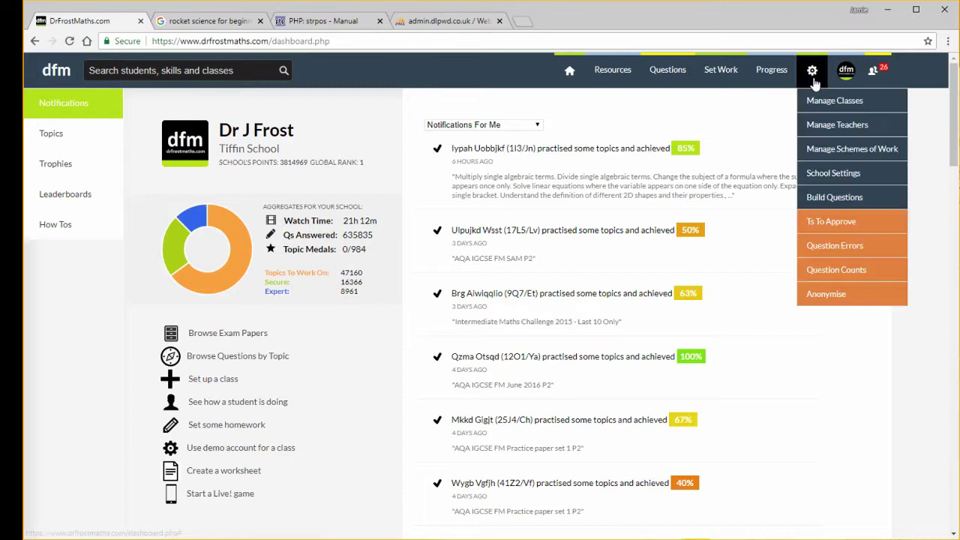
click(825, 128)
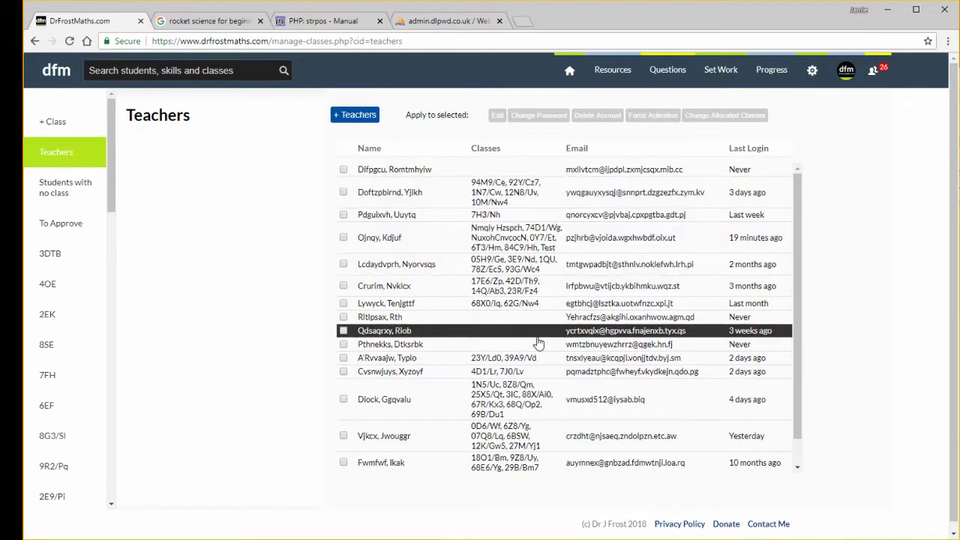
- Look through the form for adding a teacher, including its title options and name fields, and close it without adding anyone
click(355, 116)
click(386, 114)
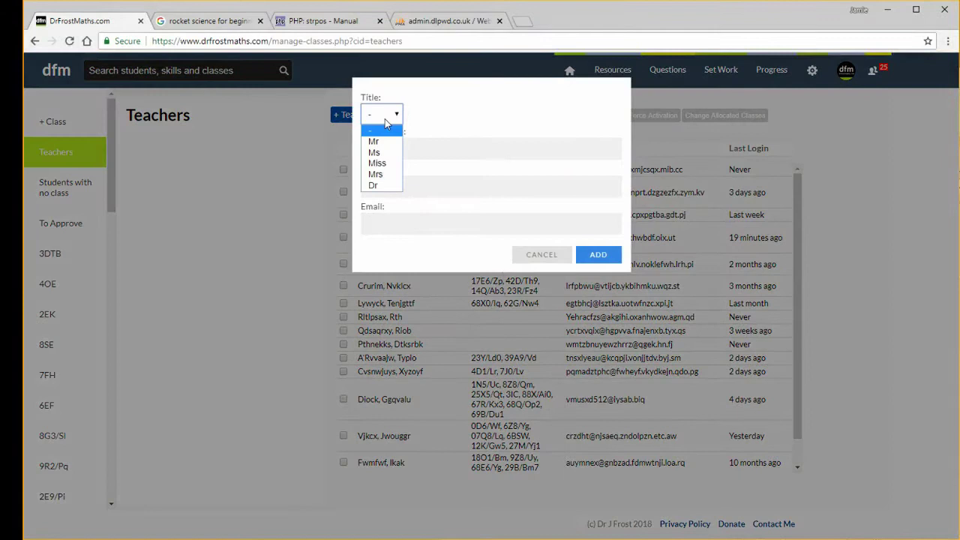
click(487, 129)
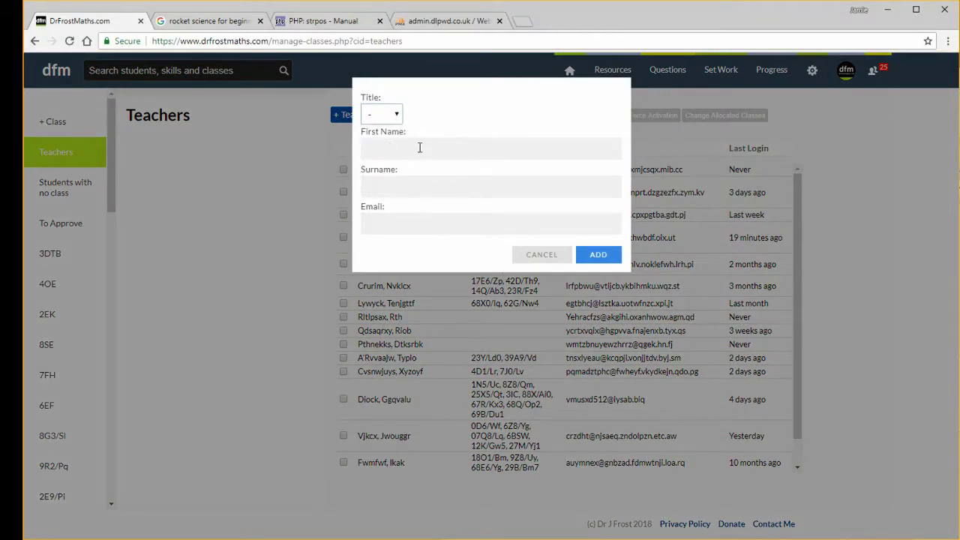
click(420, 148)
click(461, 132)
click(533, 255)
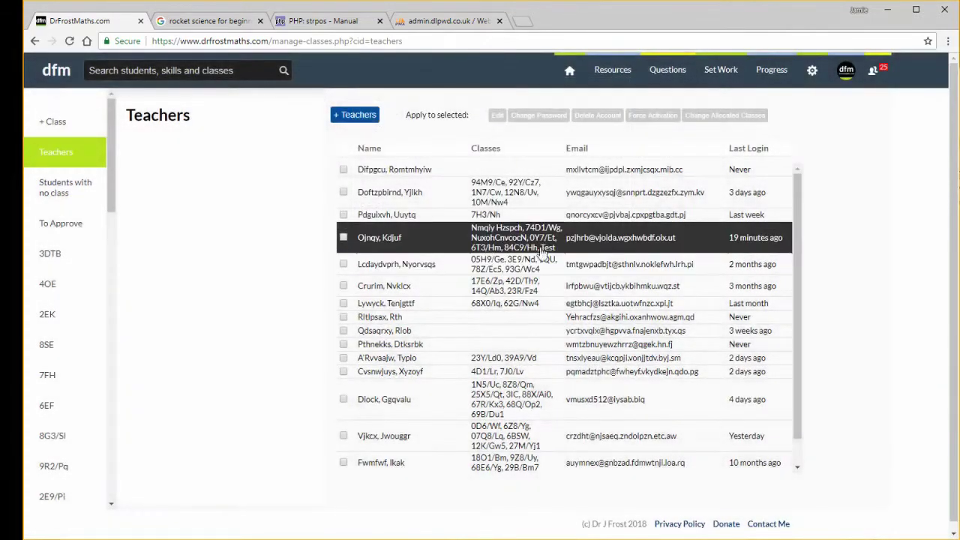
- Select the fourth teacher in the list, view the editable name and email details, and close them without saving
click(415, 246)
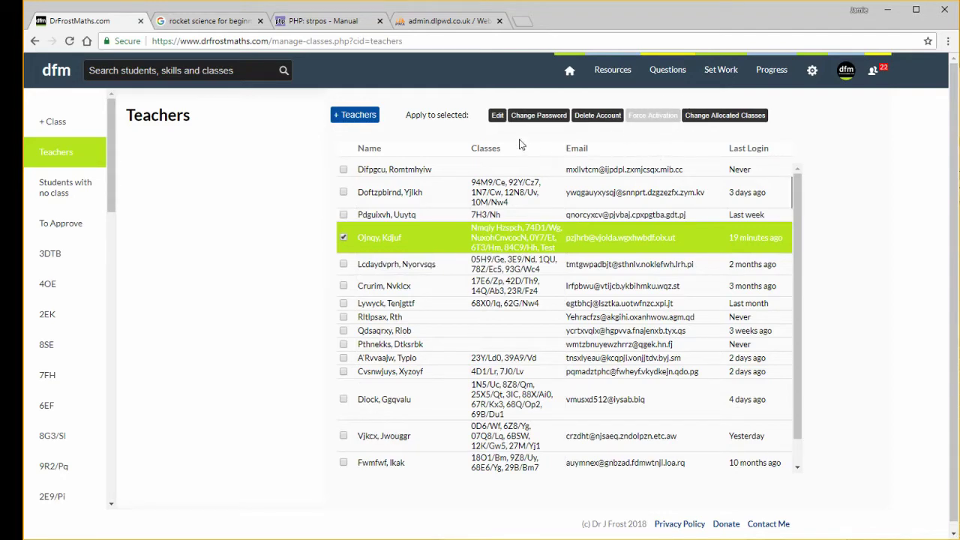
click(497, 115)
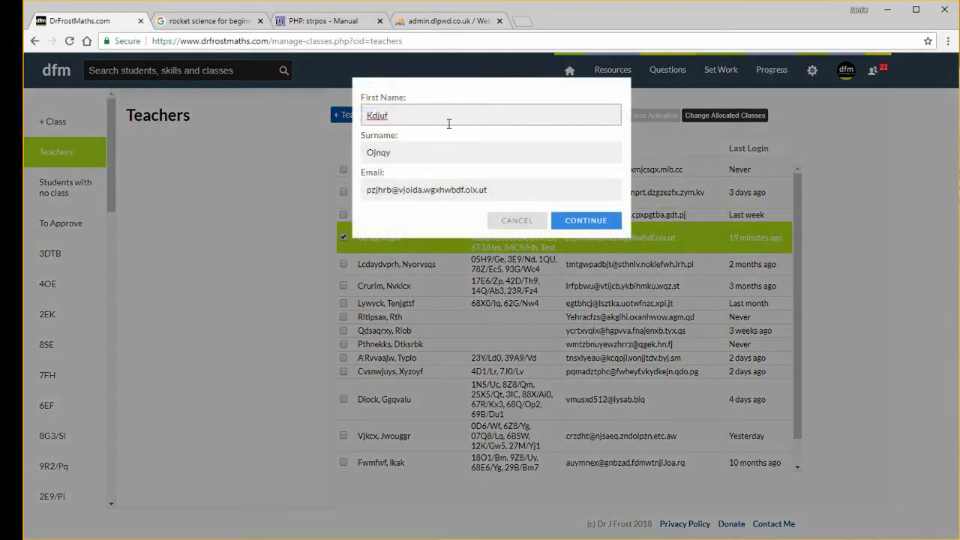
click(510, 224)
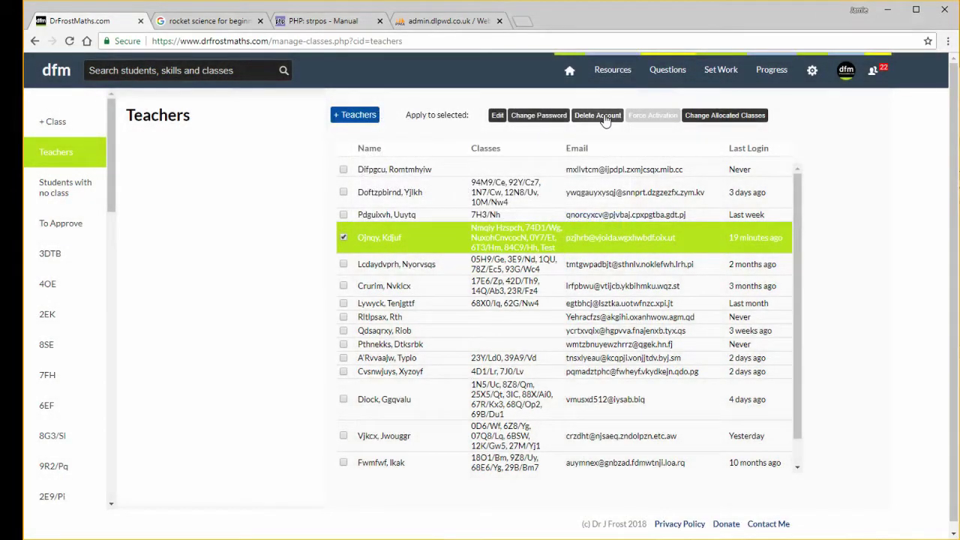
- View the classes allocated to the selected teacher and close the list without updating it
click(705, 115)
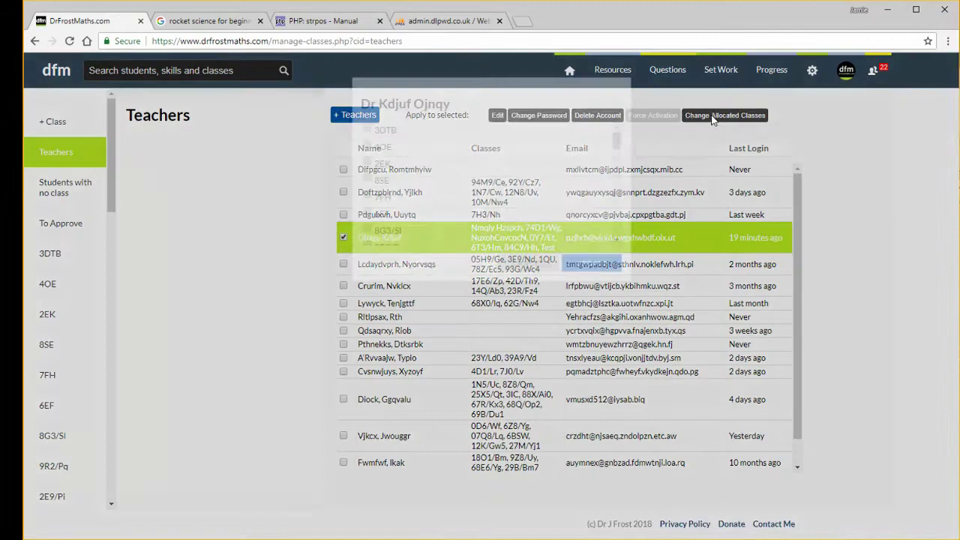
scroll(450, 191, down, 2)
scroll(466, 196, down, 5)
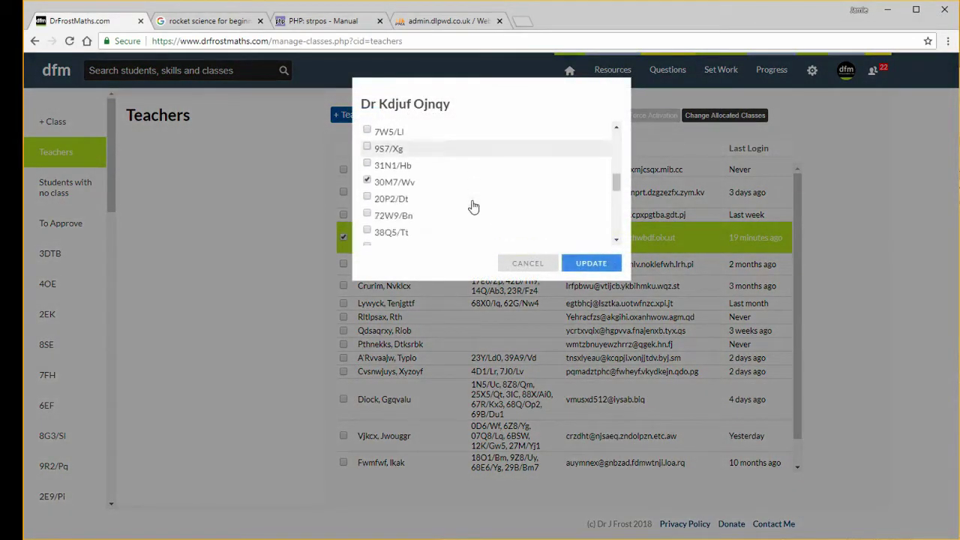
click(508, 264)
click(518, 264)
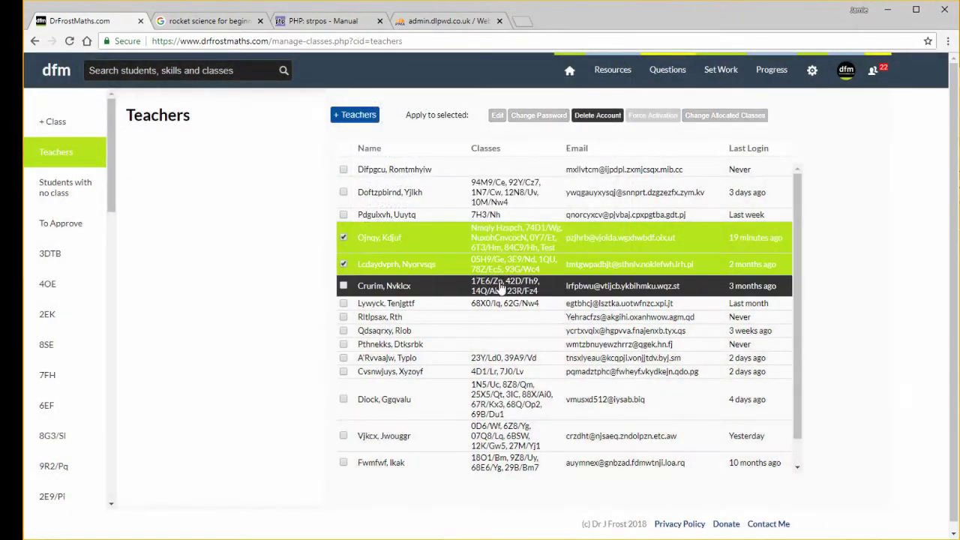
click(501, 288)
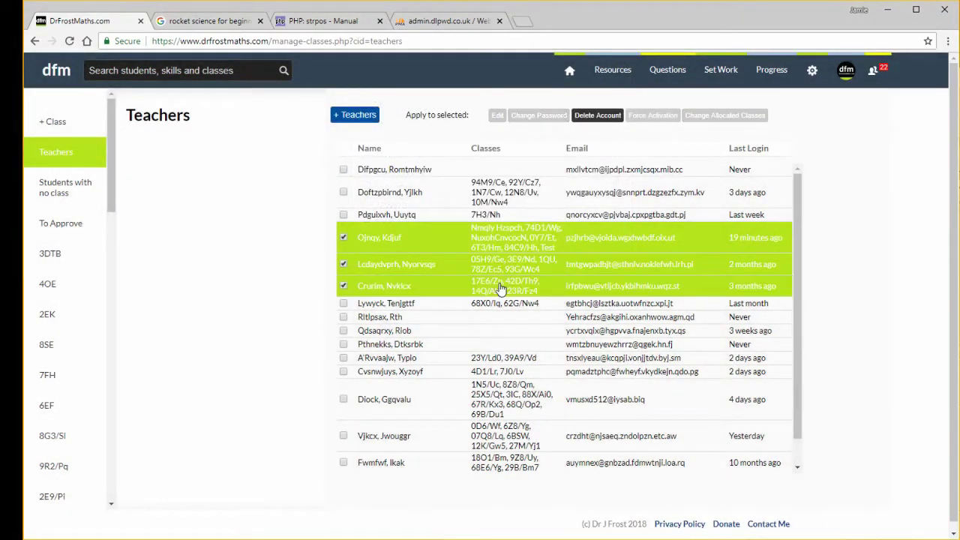
click(510, 289)
click(507, 269)
click(497, 244)
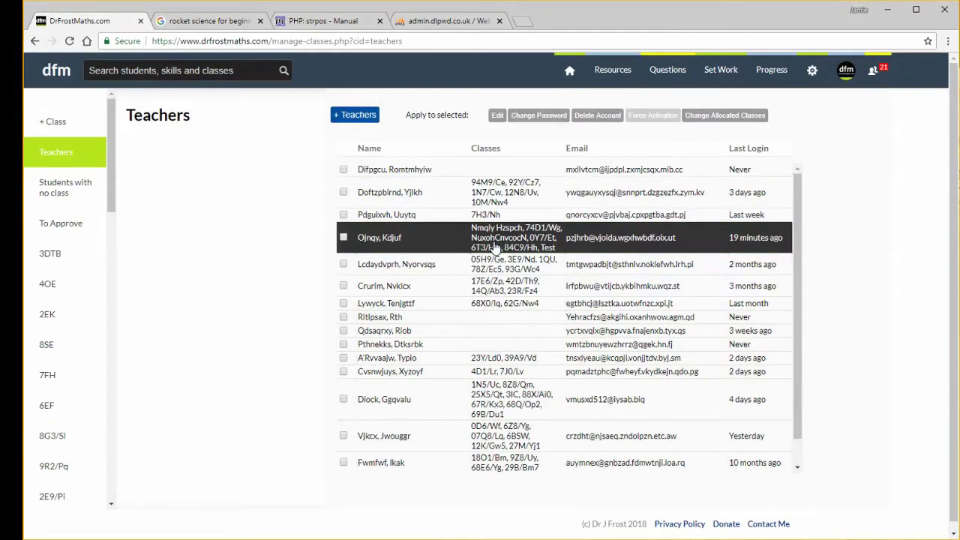
- Start a new class named "Test Class" and set its year group to 11
click(67, 127)
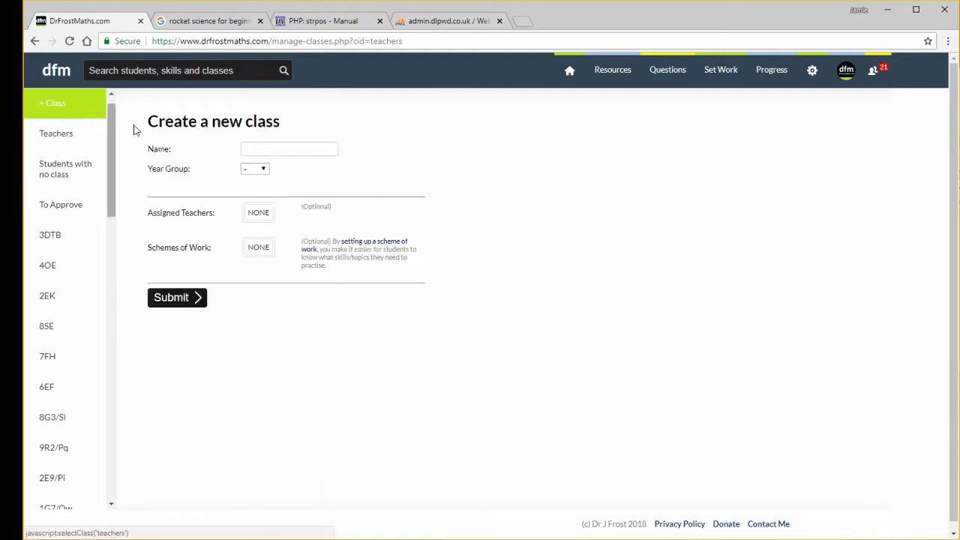
click(265, 150)
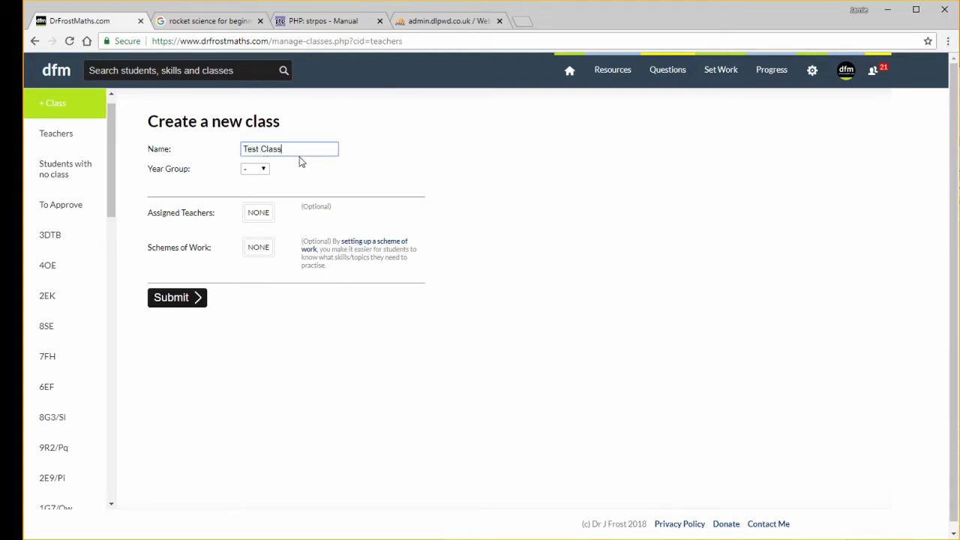
click(260, 168)
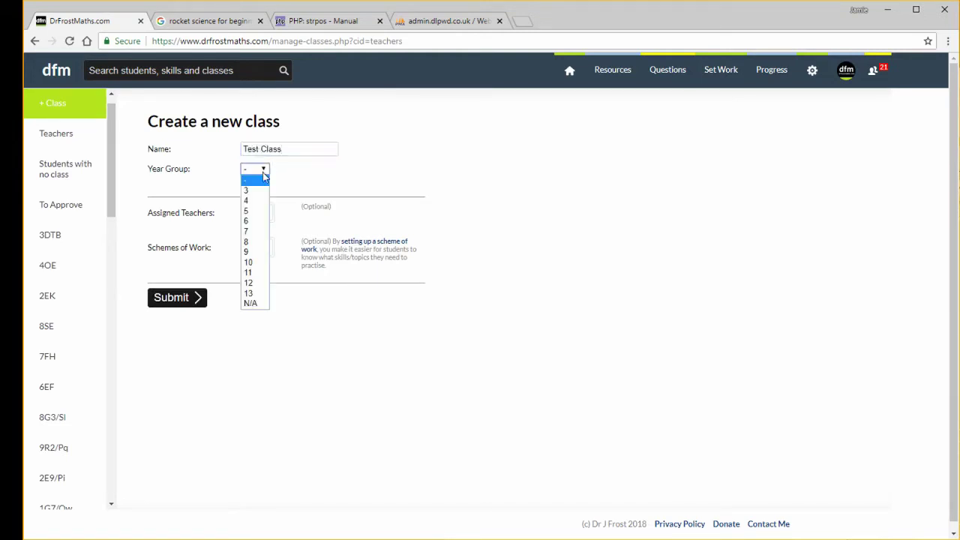
click(255, 273)
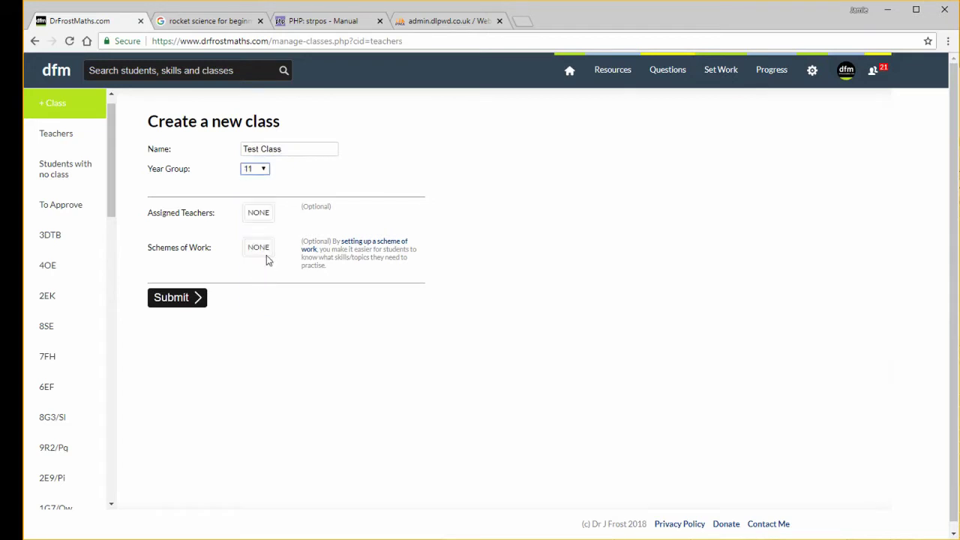
- Assign the first teacher in the list to the new class
click(257, 216)
click(400, 114)
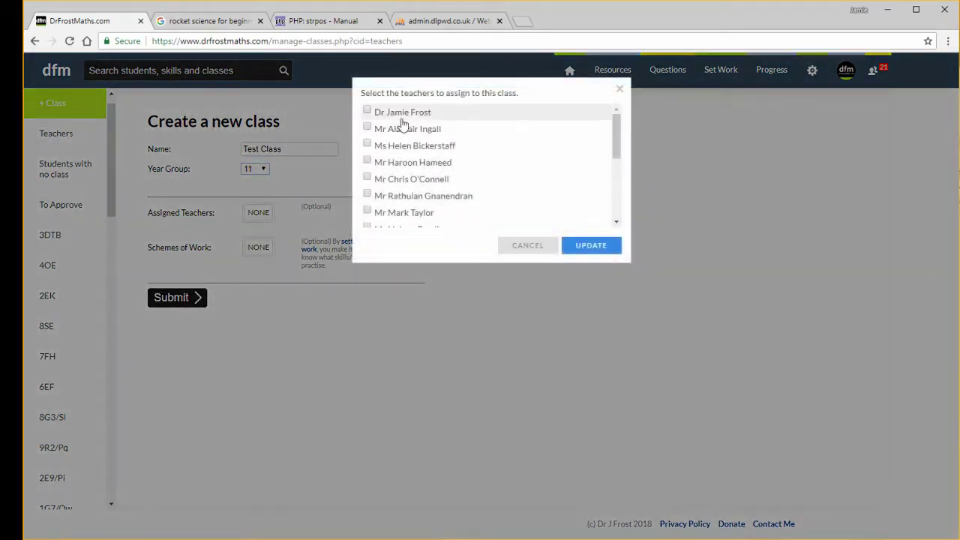
click(581, 251)
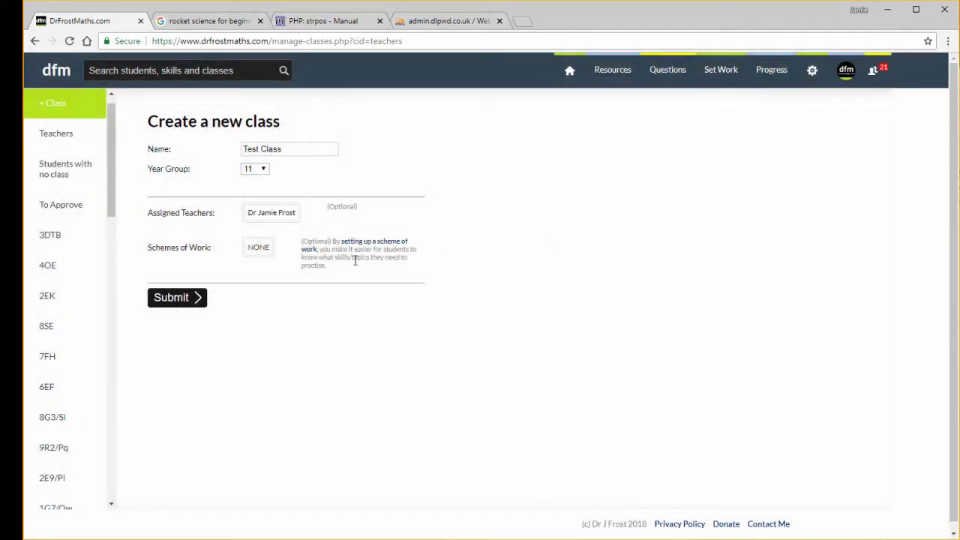
- Assign the Yr11Set1-2 scheme of work and submit the new class, closing the guidance on adding students
click(262, 253)
scroll(443, 186, down, 2)
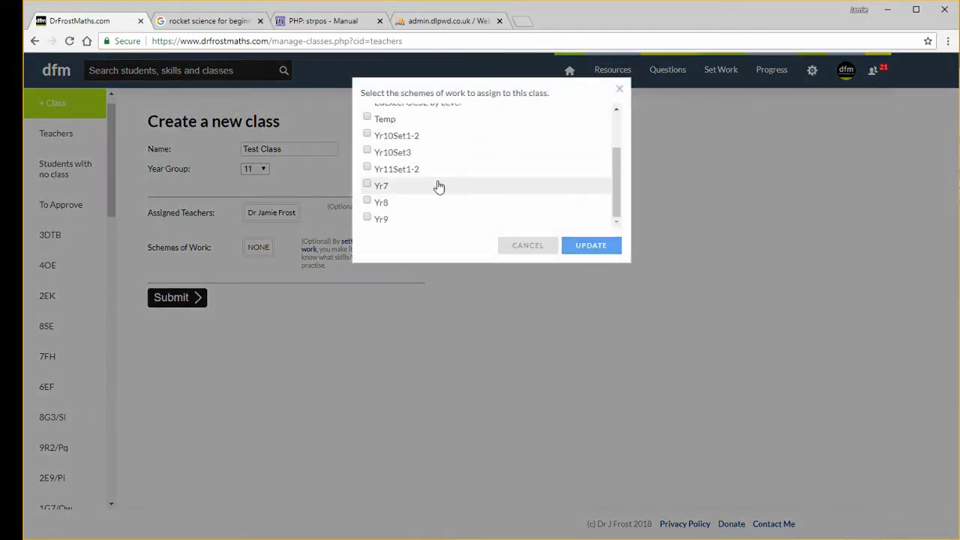
click(409, 171)
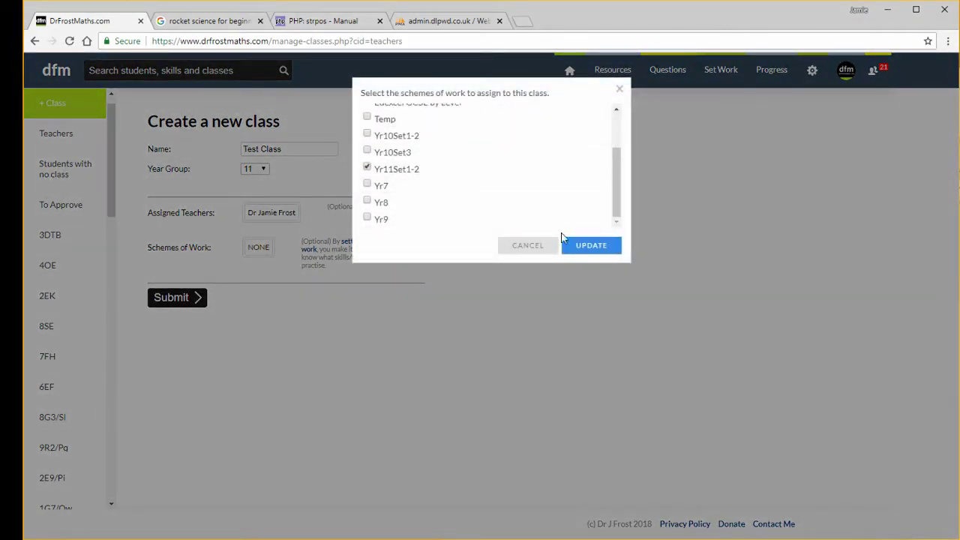
click(592, 247)
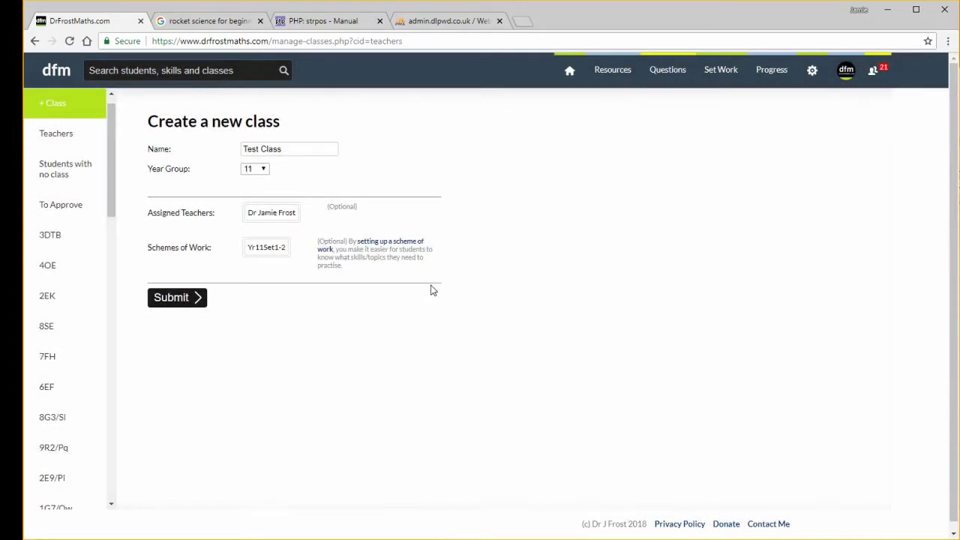
click(174, 298)
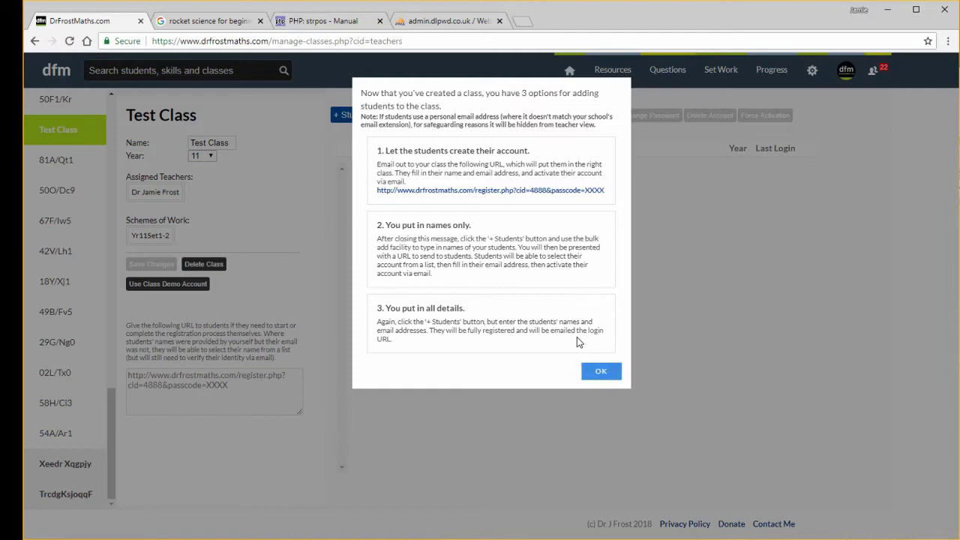
click(601, 373)
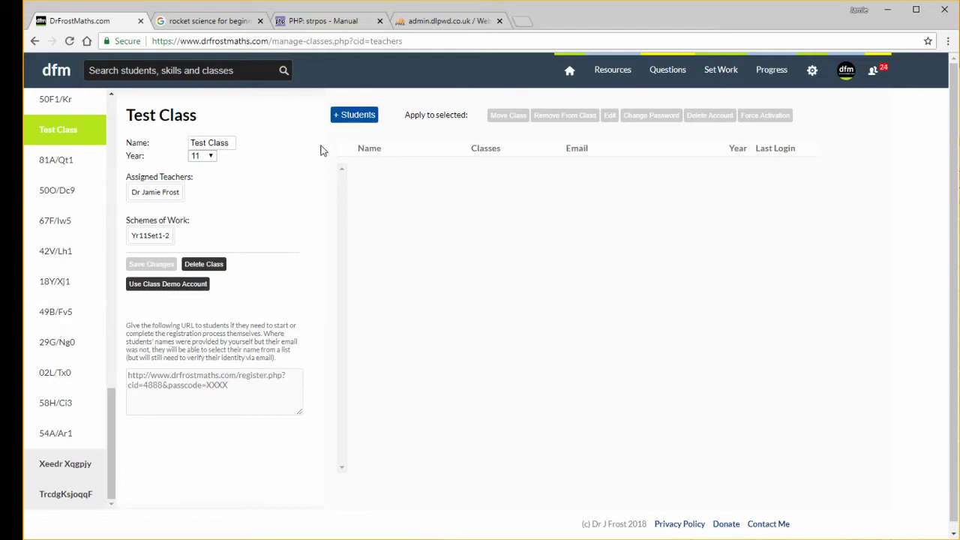
- Open the form for adding students to Test Class and look through its Move From and Individual options
click(351, 117)
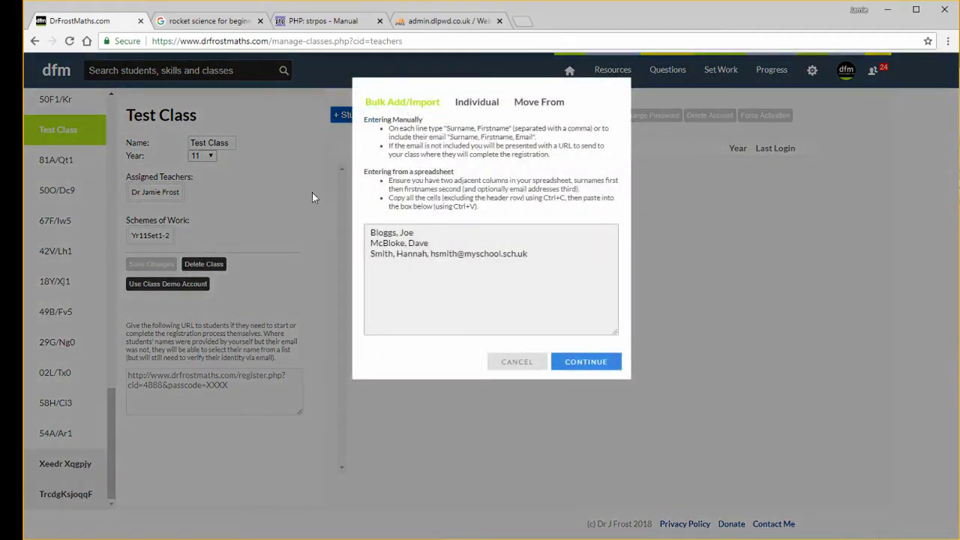
click(516, 105)
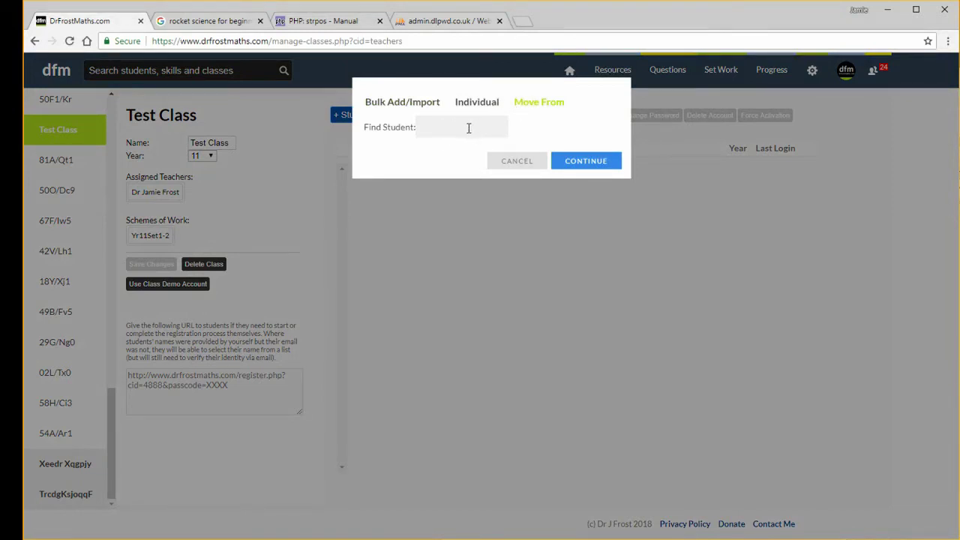
click(403, 105)
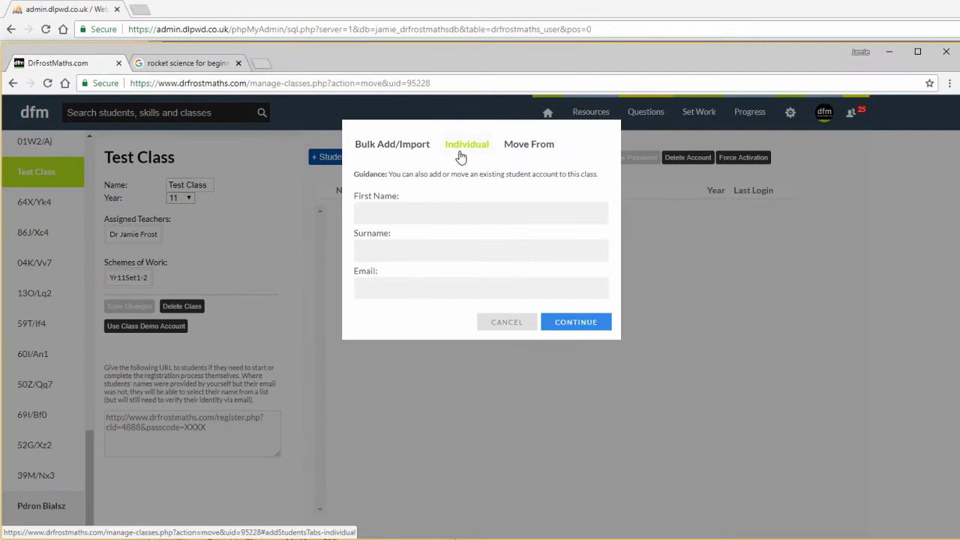
click(375, 214)
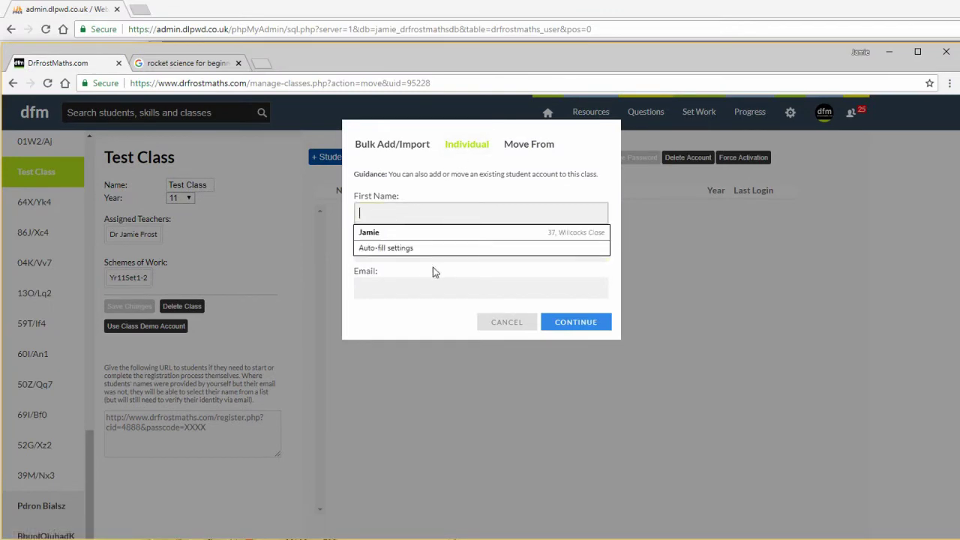
click(408, 272)
click(396, 248)
click(387, 285)
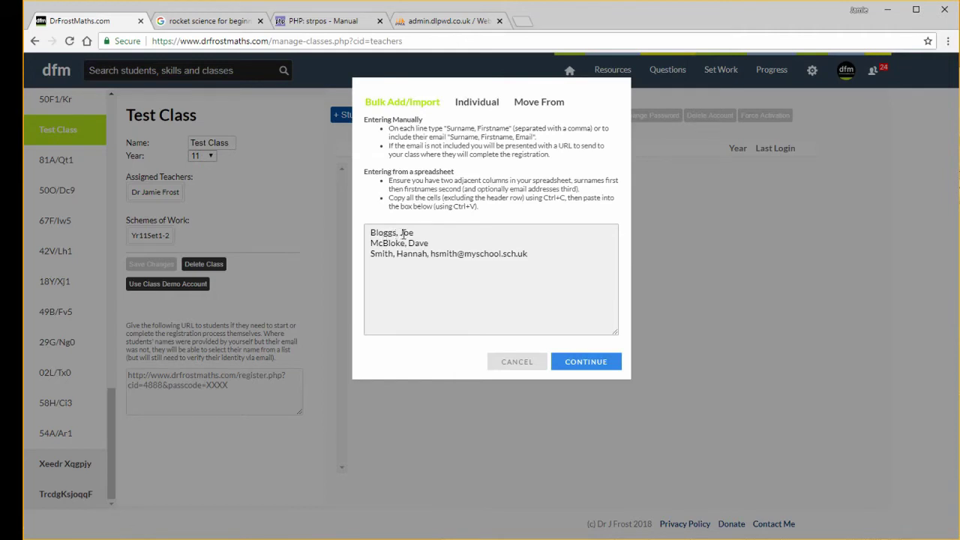
- Examine the sample entries in the bulk import box, highlighting the optional email address on the third line
drag(418, 233, 540, 255)
click(429, 255)
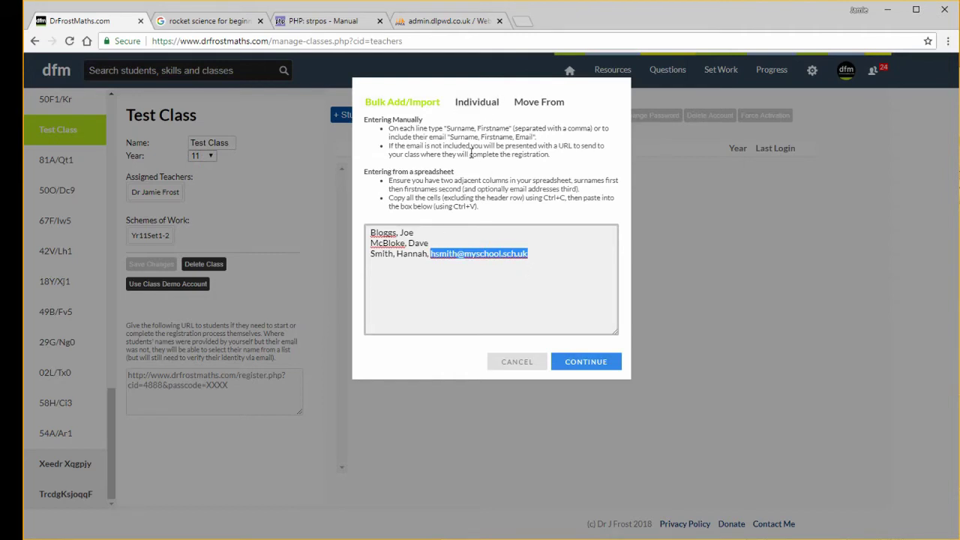
click(519, 282)
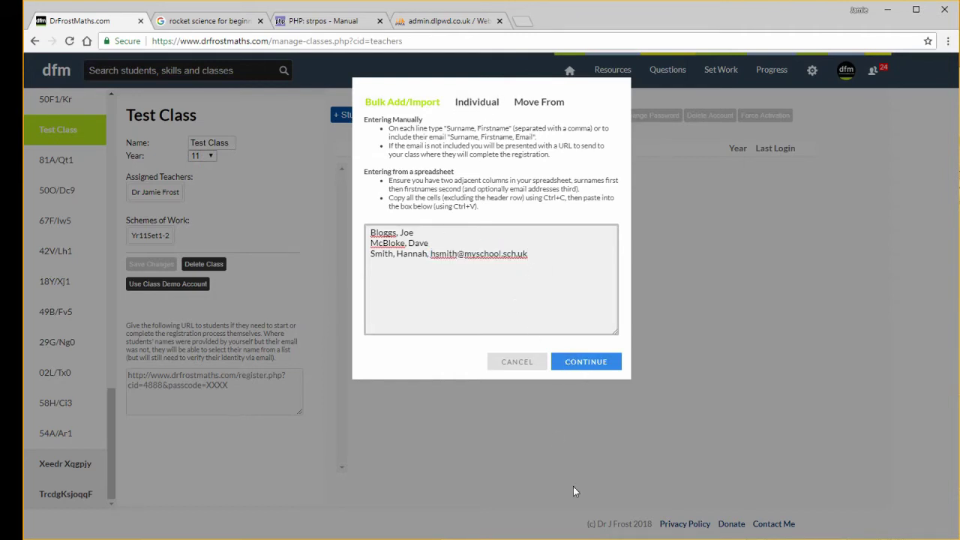
- Switch to the Excel workbook and copy the students' surnames, first names and emails in B3:D9, without the header row
key(alt+Tab)
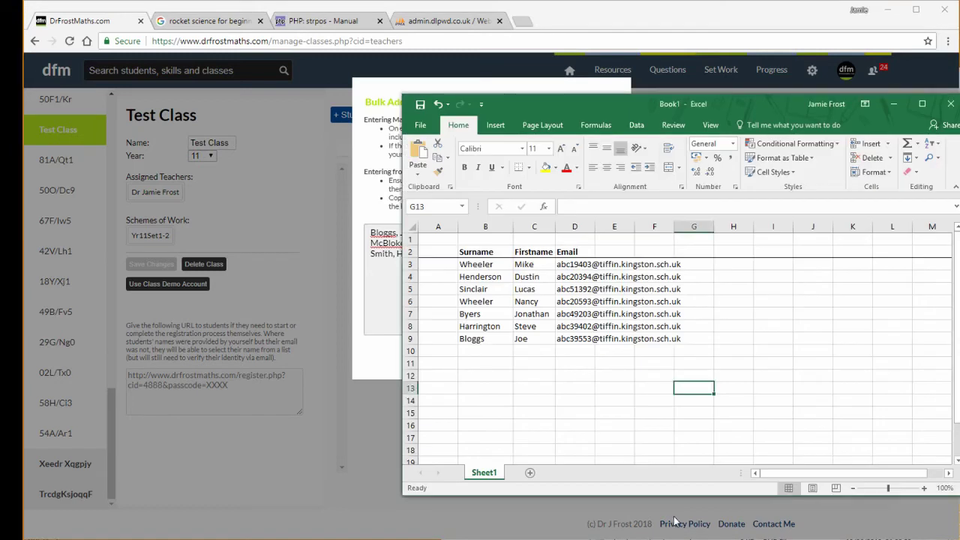
click(605, 390)
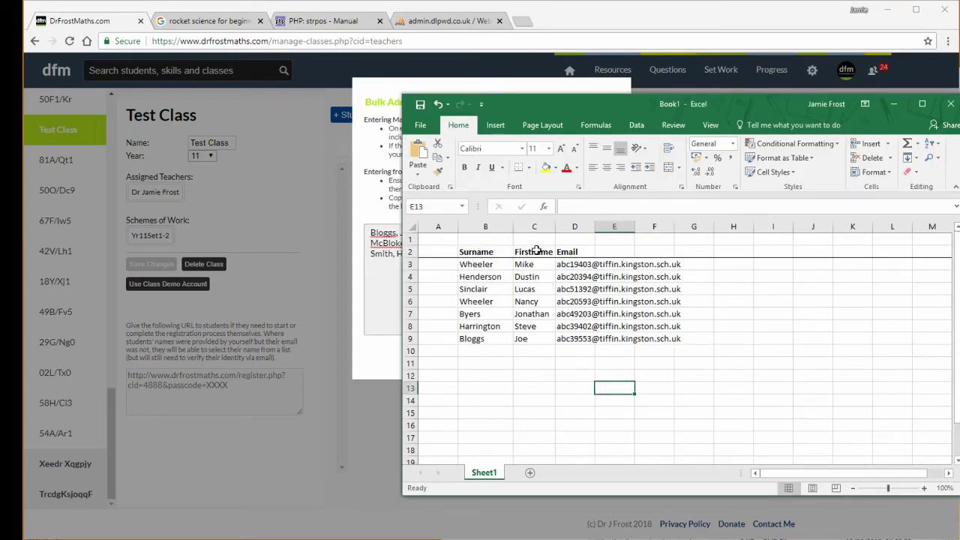
drag(490, 264, 579, 340)
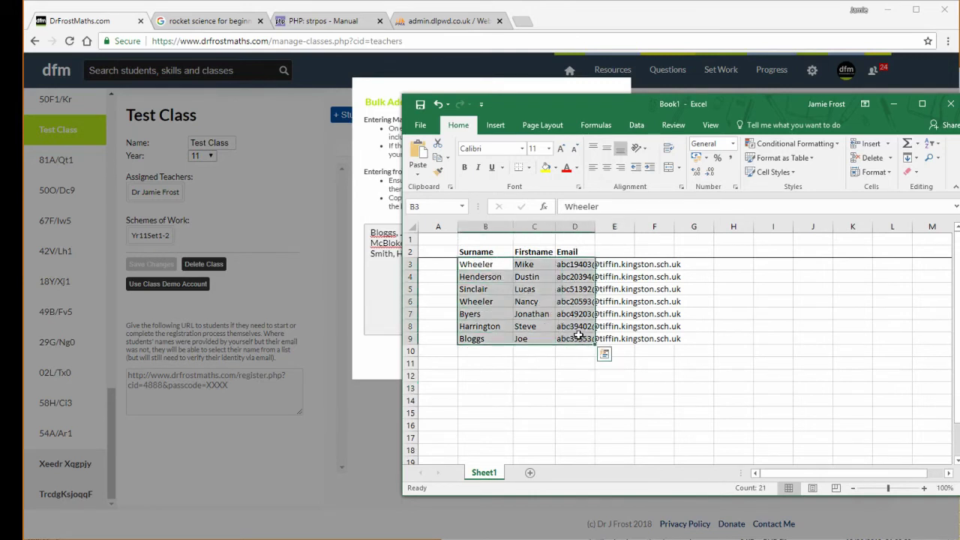
key(ctrl+c)
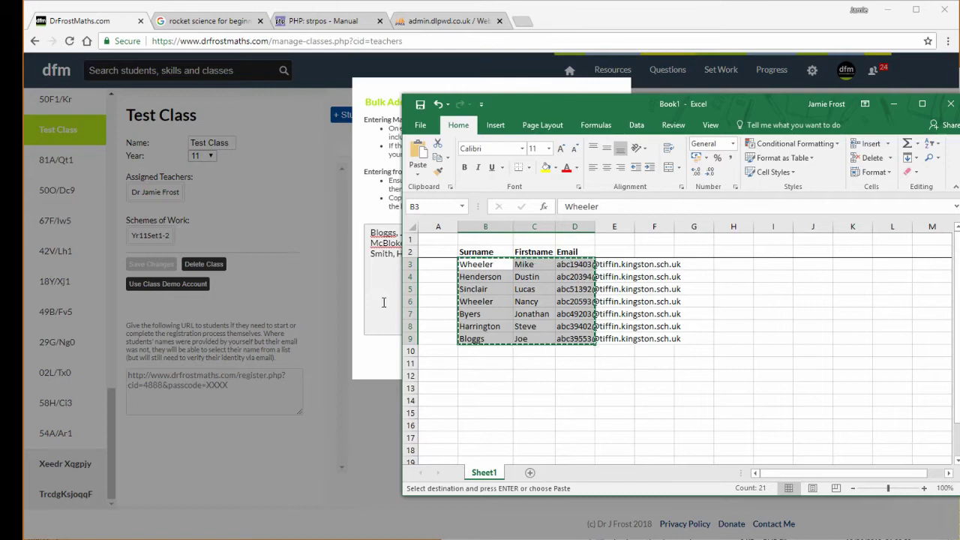
- Return to the browser, replace the sample bulk import entries with the copied student rows, and continue to the data check
key(alt+Tab)
key(ctrl+a)
key(ctrl+v)
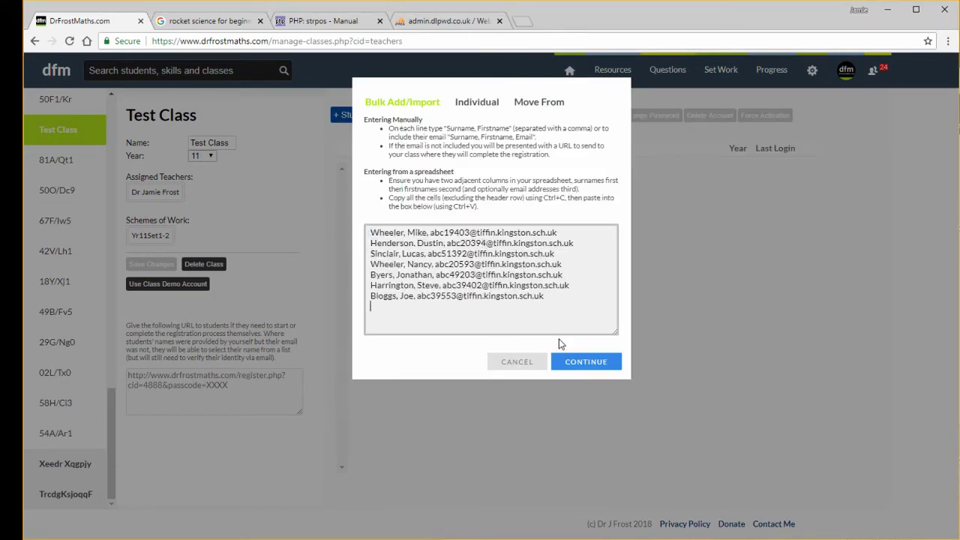
click(584, 363)
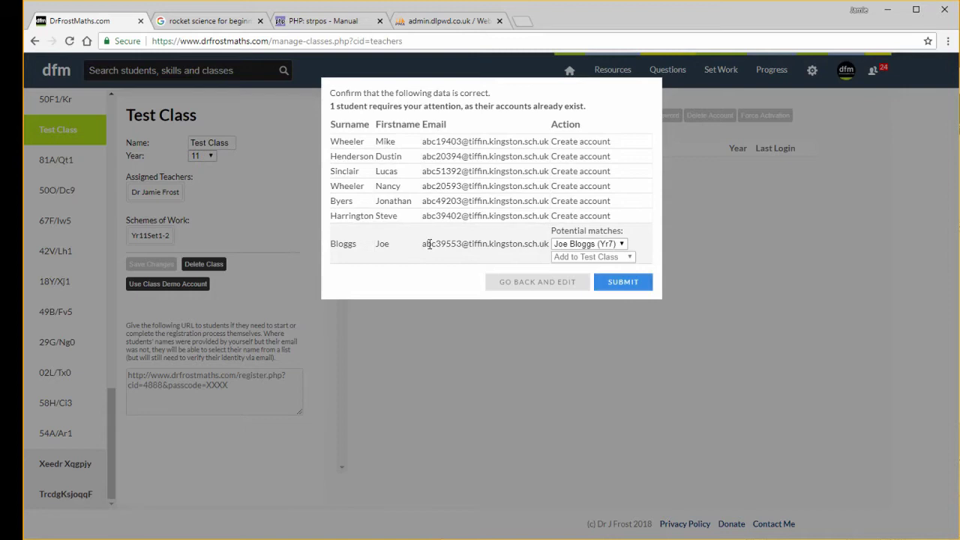
- Set the student with potential matches to Create new instead of an existing account, submit the import and close the confirmation
click(579, 245)
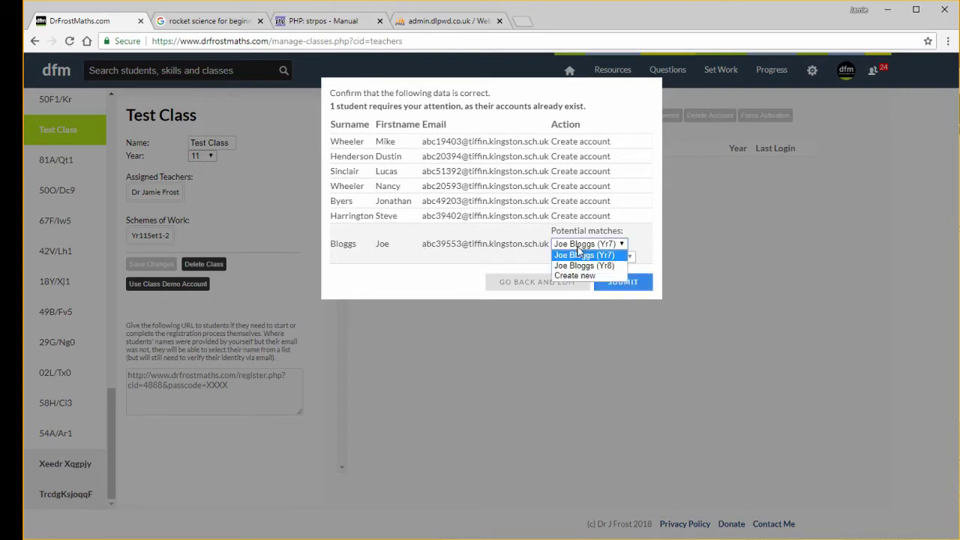
click(579, 265)
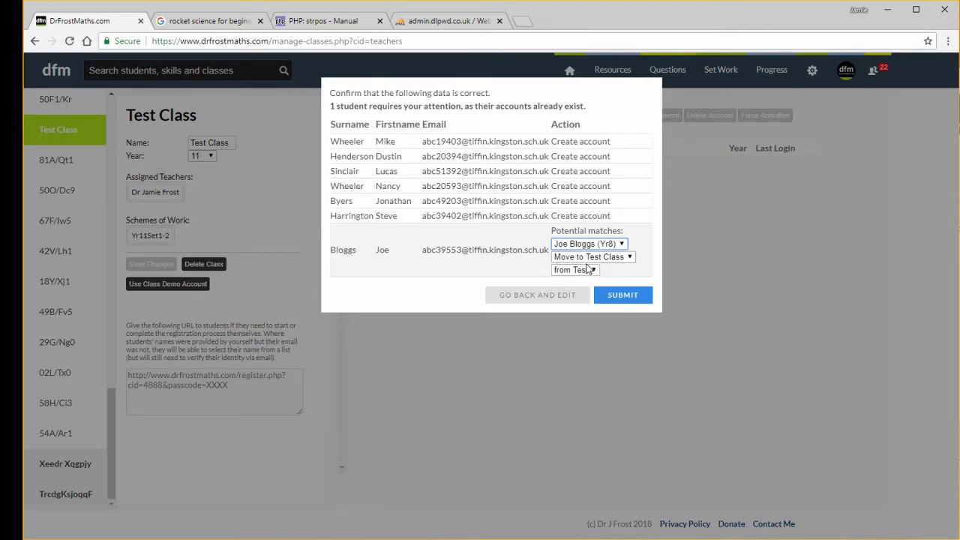
click(584, 247)
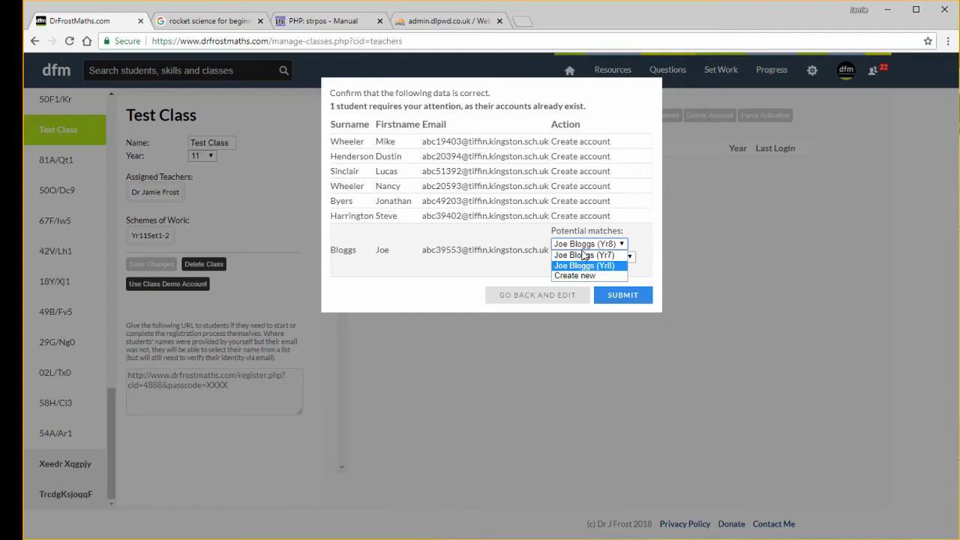
click(586, 276)
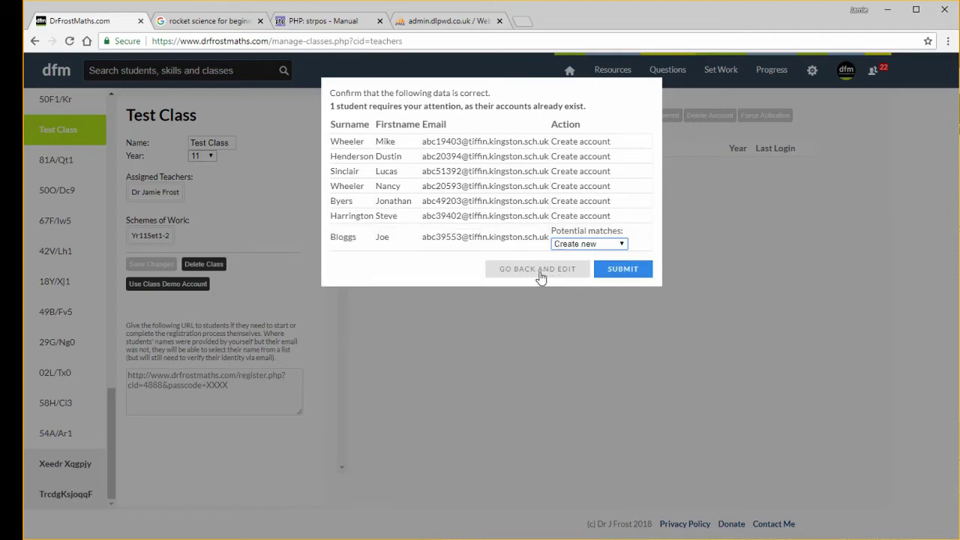
click(623, 269)
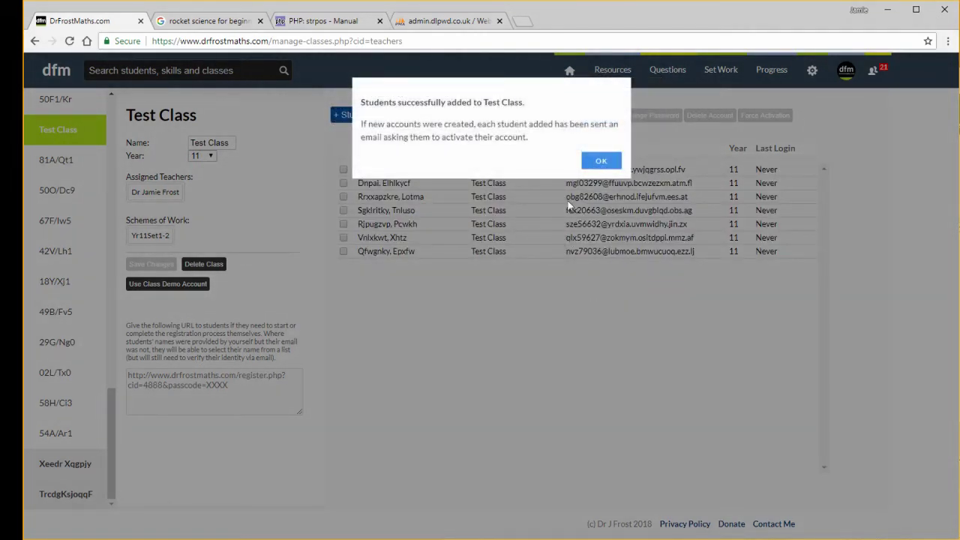
click(601, 163)
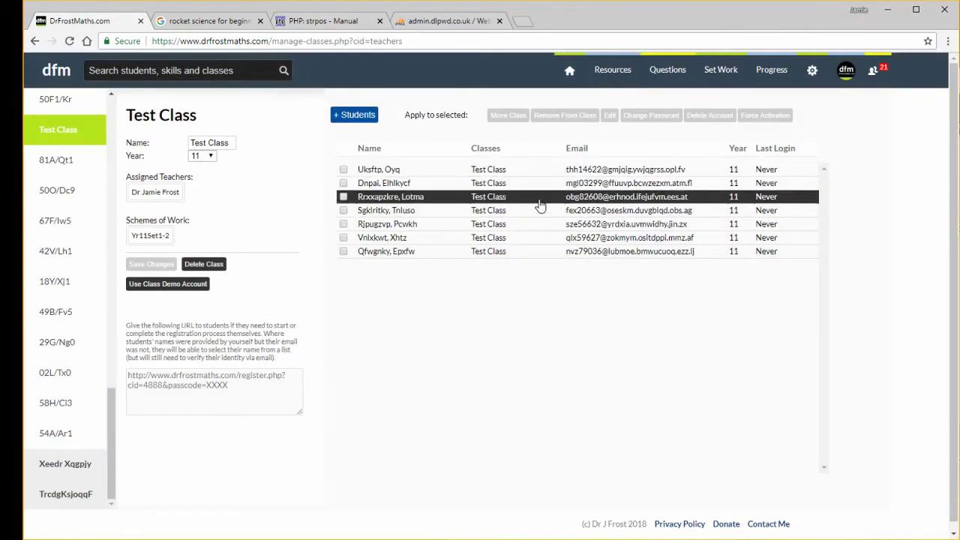
- Select and deselect a student in Test Class to view the available account actions, and highlight the class's registration URL
click(541, 198)
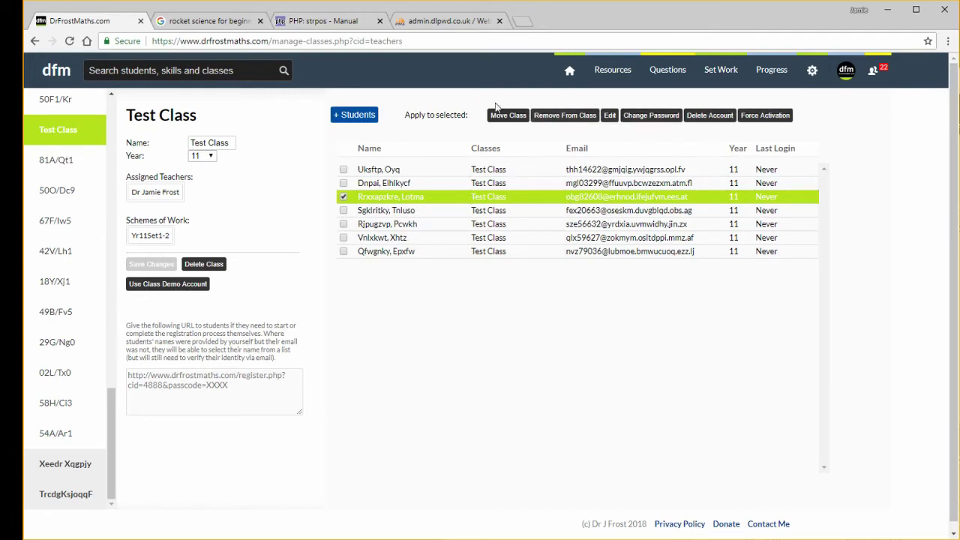
click(510, 198)
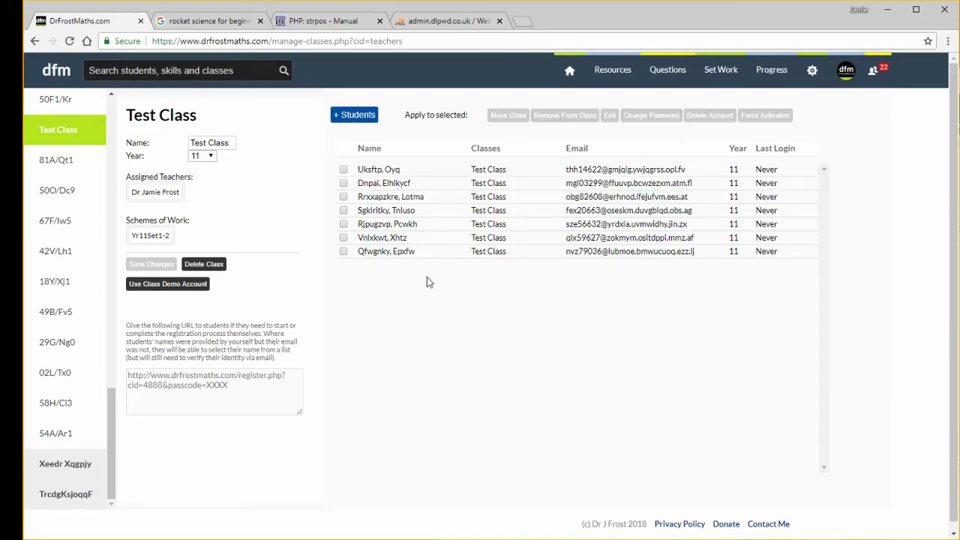
click(248, 390)
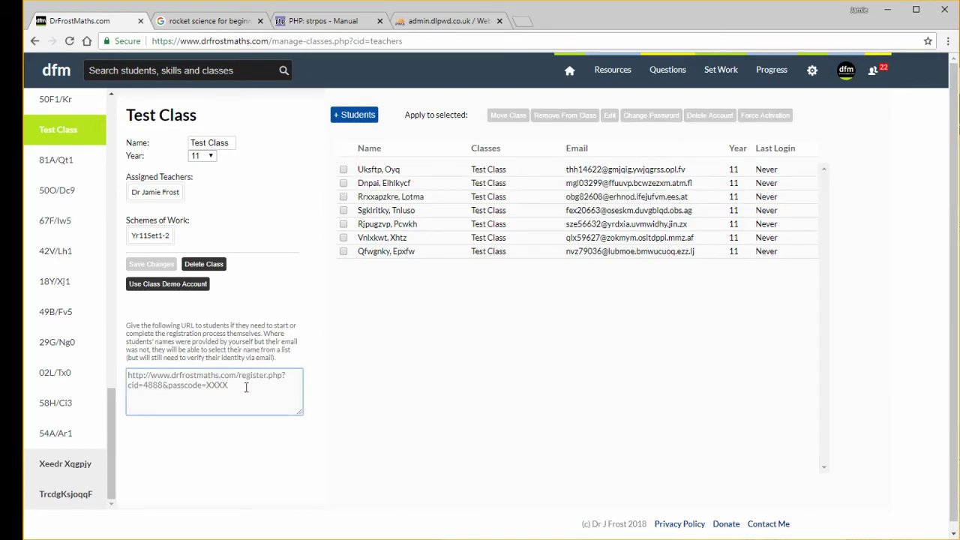
drag(246, 387, 119, 379)
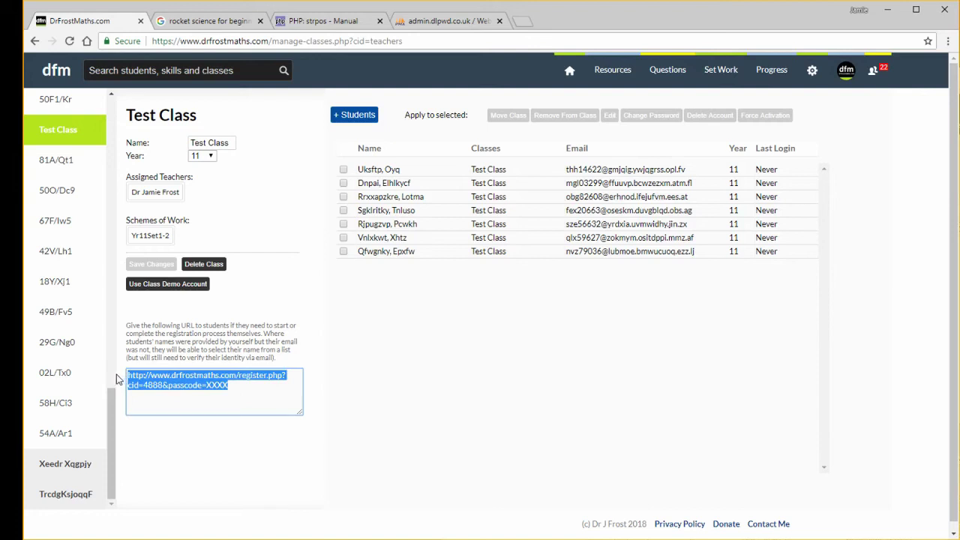
drag(229, 385, 116, 379)
click(259, 397)
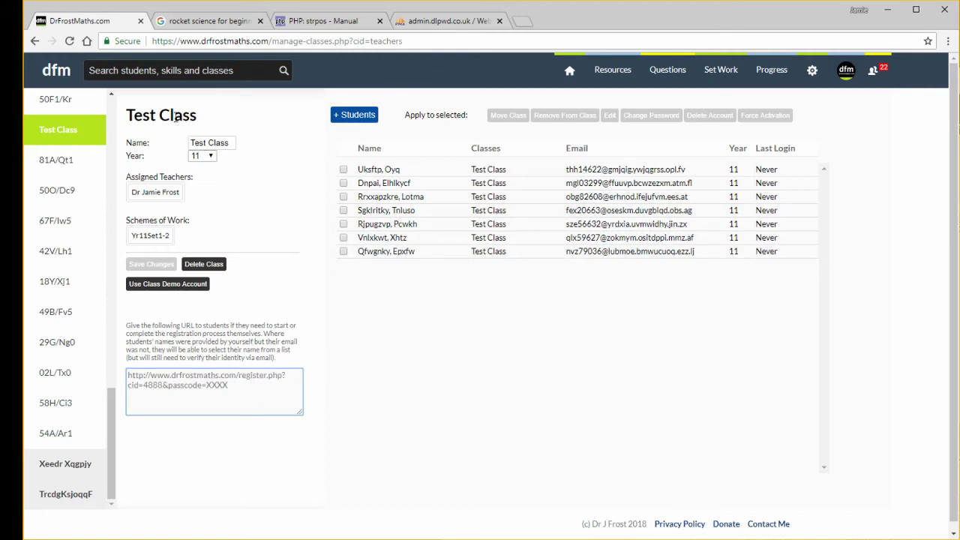
- Search the site for "test class" and open Manage Accounts for the Test Class result
click(163, 72)
text(test)
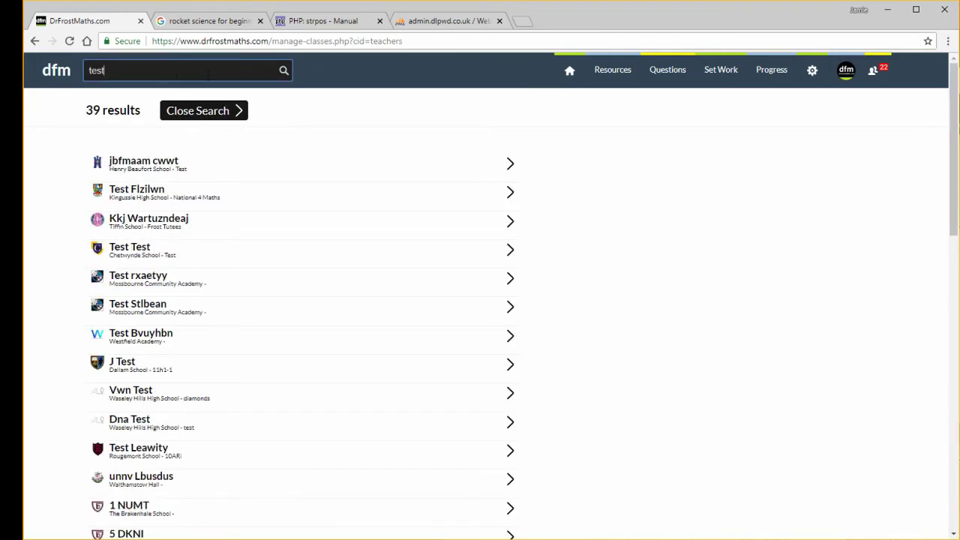
text( class)
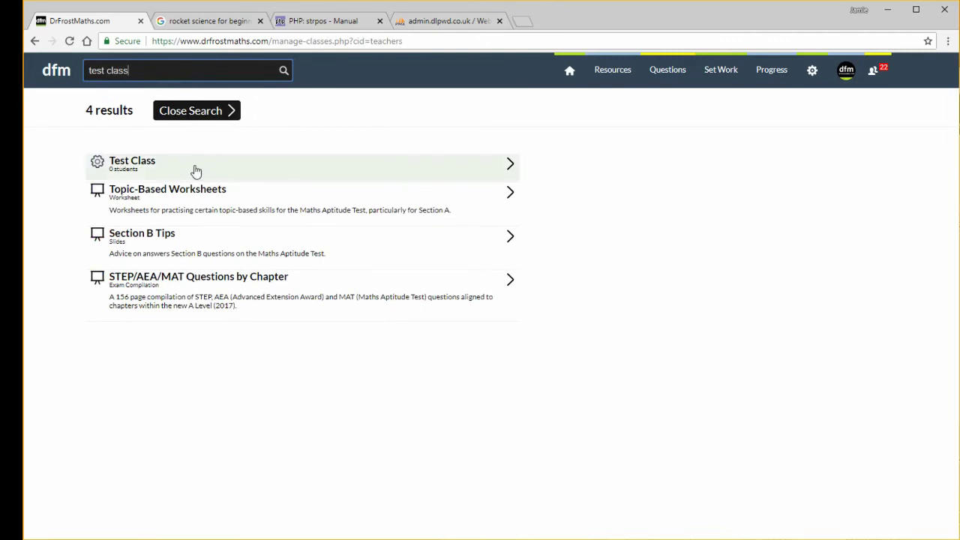
click(166, 171)
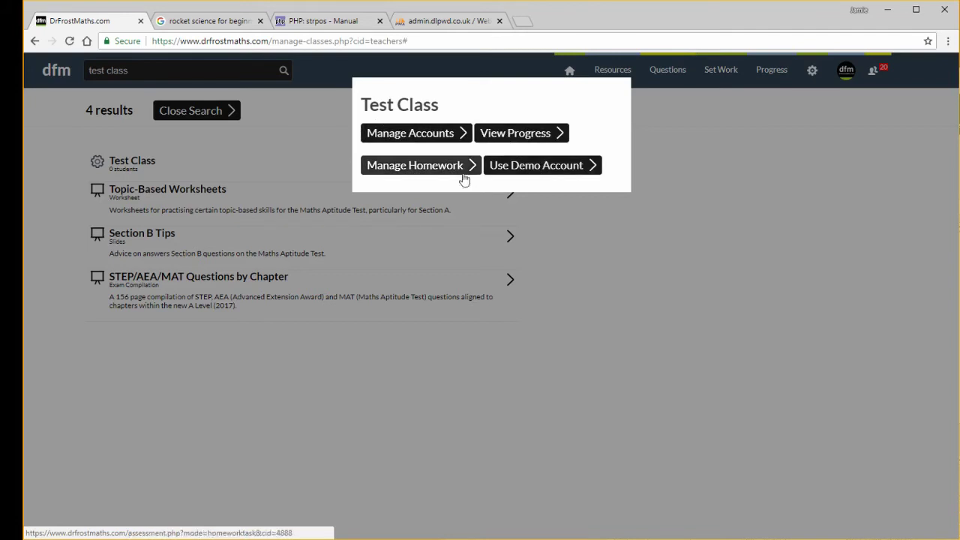
click(405, 140)
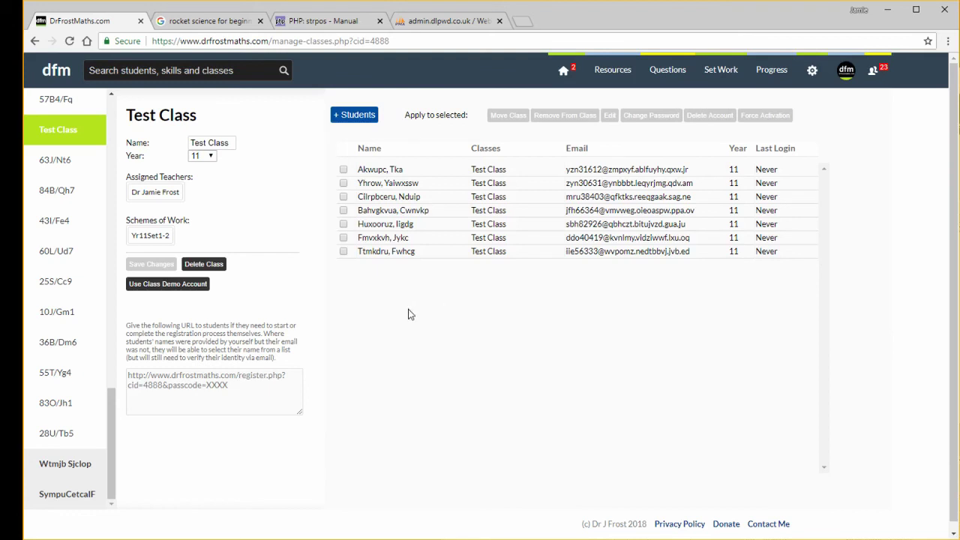
- Switch to the demo student account of Test Class and look through its dashboard notifications and shortcuts
click(166, 290)
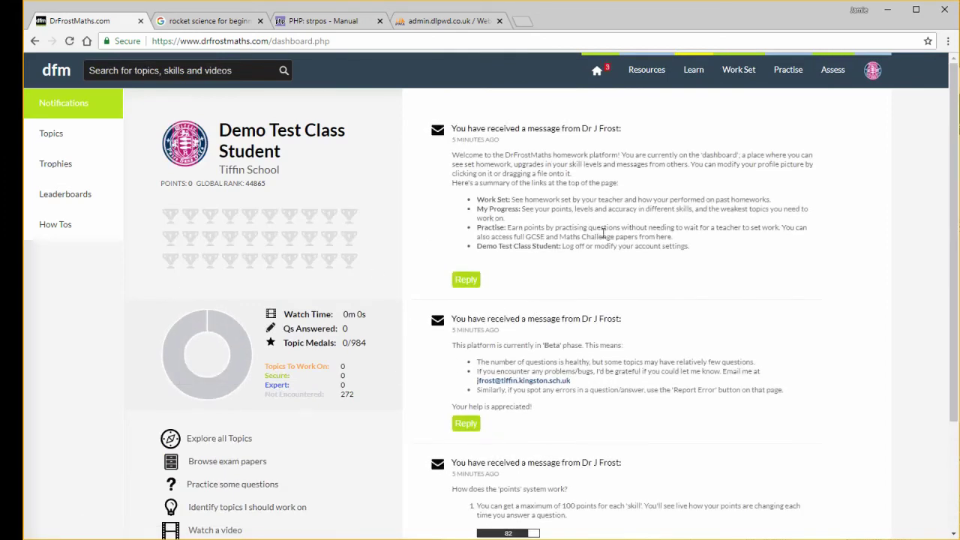
scroll(585, 281, down, 2)
scroll(596, 287, up, 2)
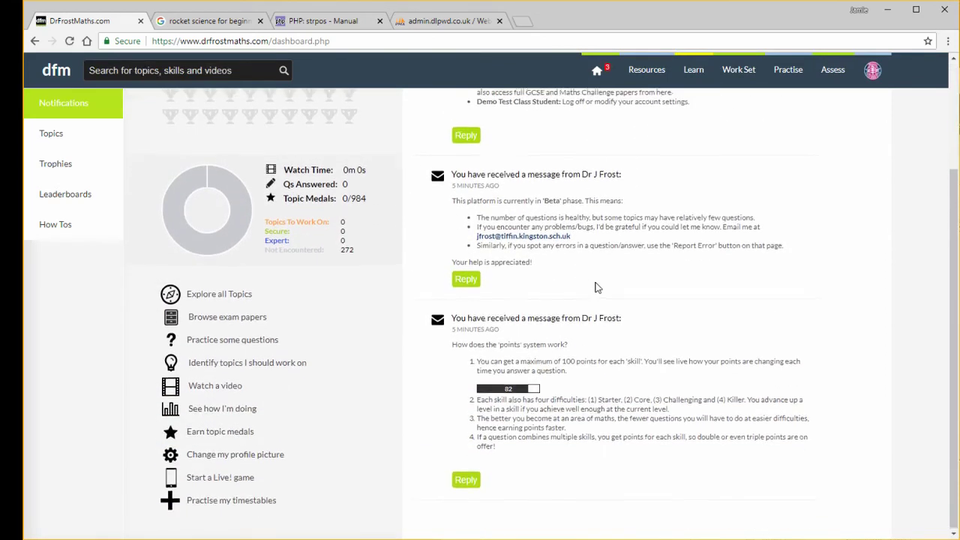
scroll(495, 247, down, 2)
scroll(439, 210, up, 2)
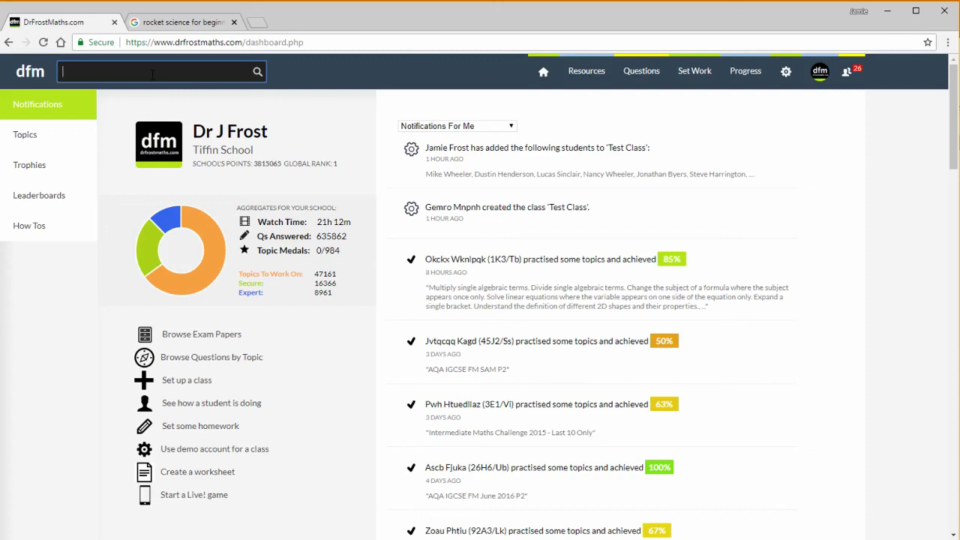
- Search for a student by name, open the Move Class form for them and list the destination classes
text(joseph blogg)
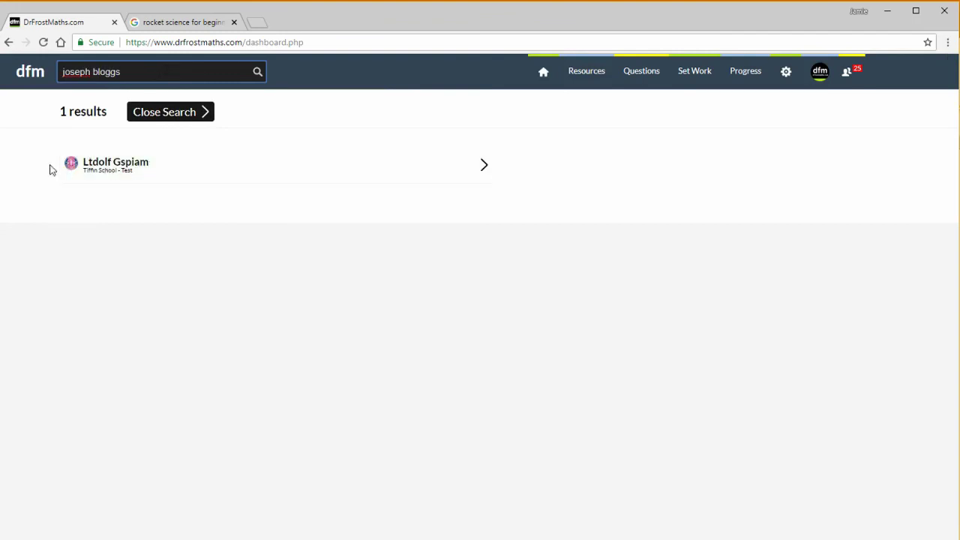
text(s)
click(129, 173)
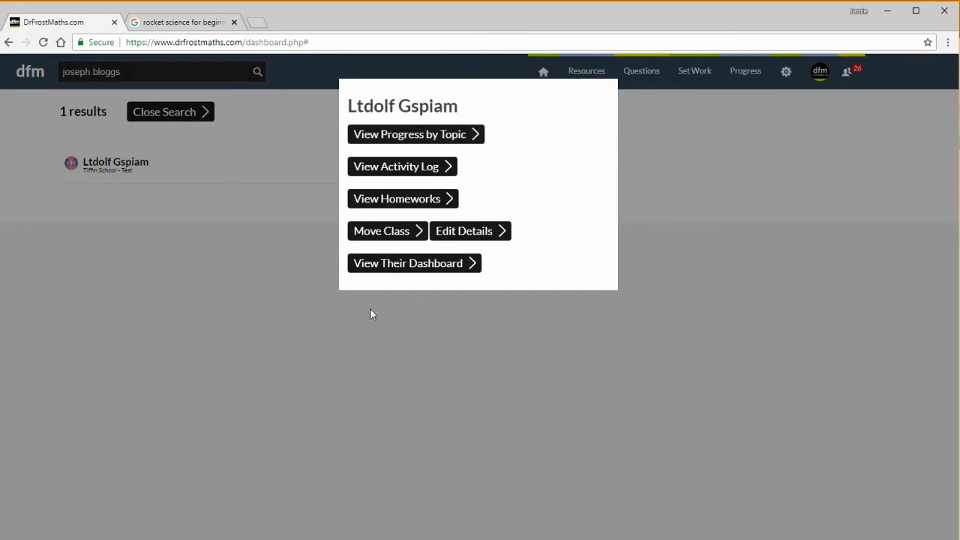
click(382, 234)
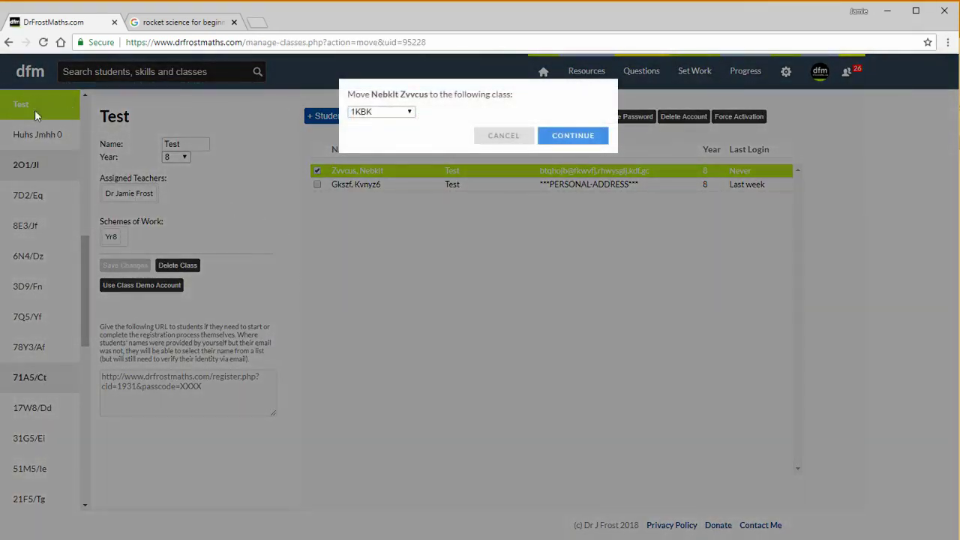
click(379, 111)
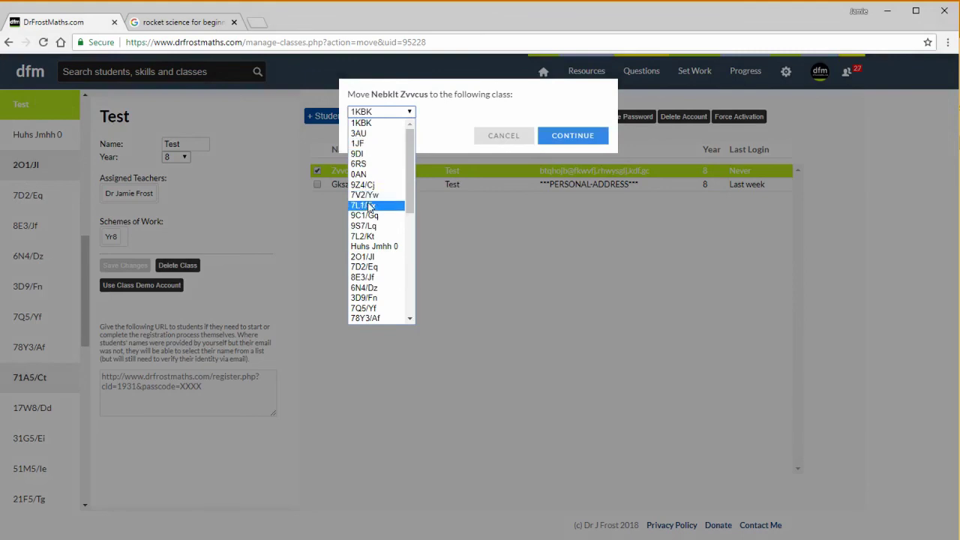